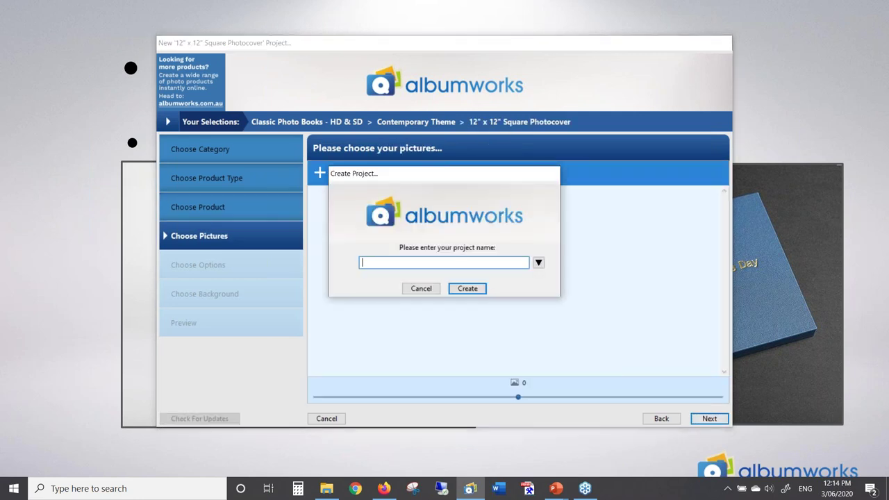
- Create the photo book project under the name Webinar and decline the upgrade to High Definition
type("w")
key("BackSpace")
type("Webinar")
left_click(467, 288)
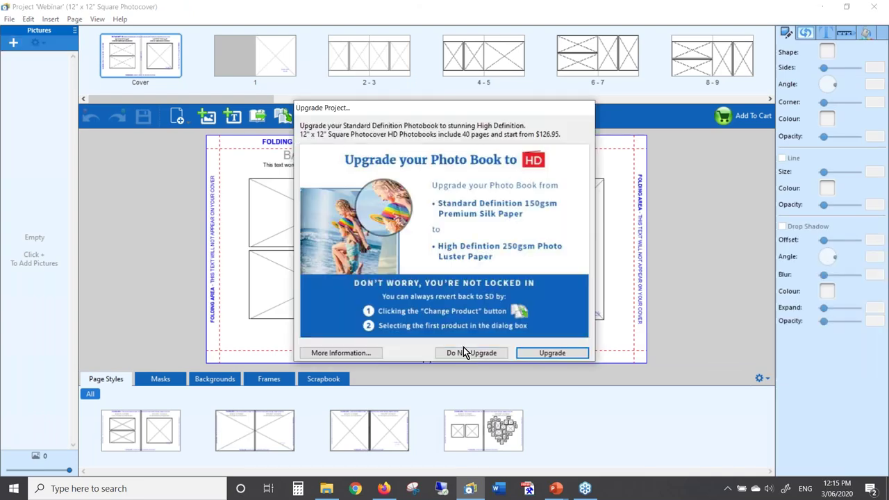
left_click(468, 354)
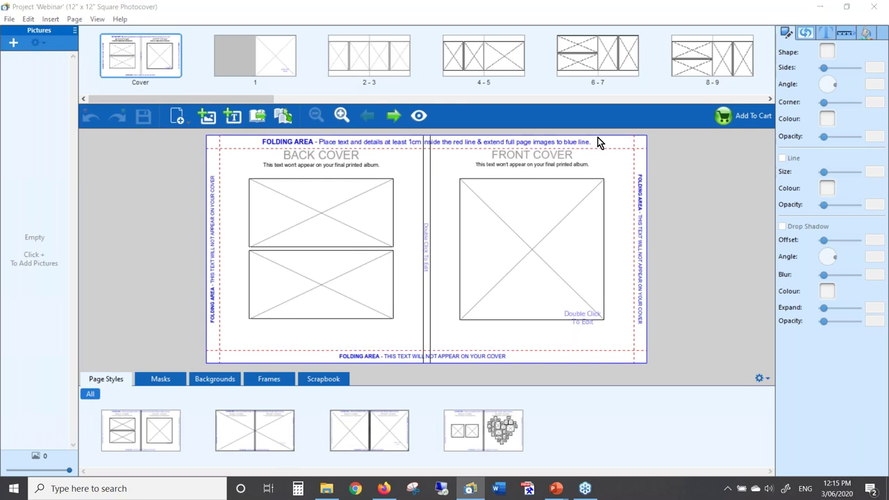
- Place the orange hot-spring photo from the Nature folder on the front cover and enlarge it to fill the cover up to the blue line
key("alt+Tab")
key("alt+Tab")
key("alt+Tab")
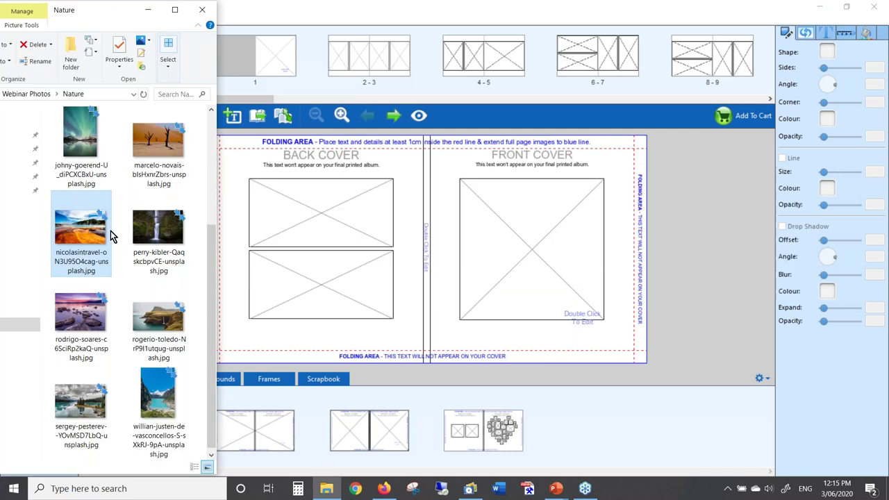
left_click_drag(111, 235, 512, 250)
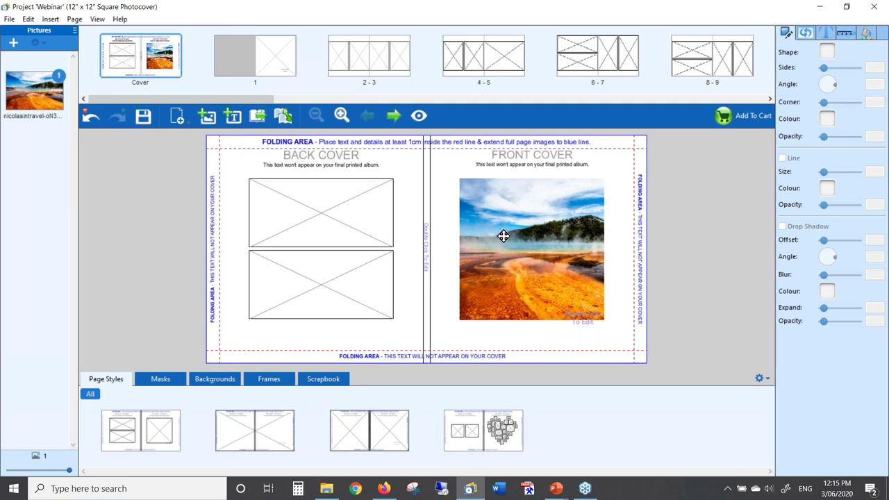
left_click_drag(519, 234, 492, 196)
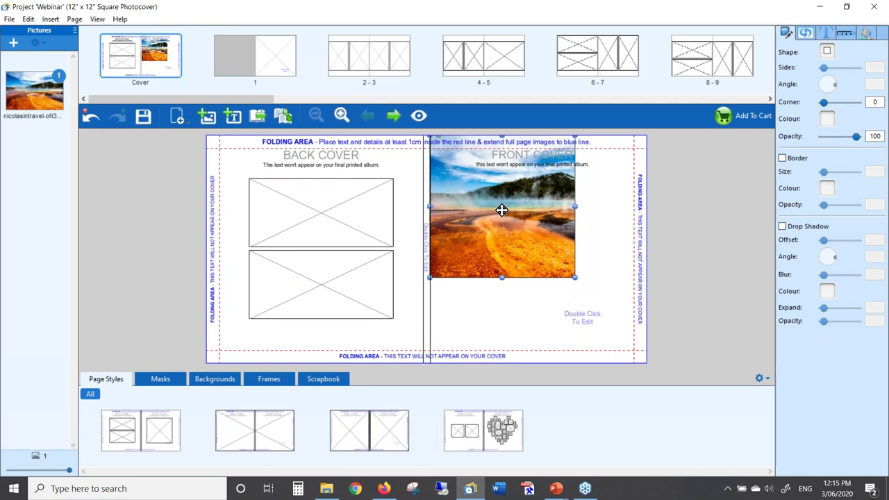
left_click_drag(574, 278, 643, 362)
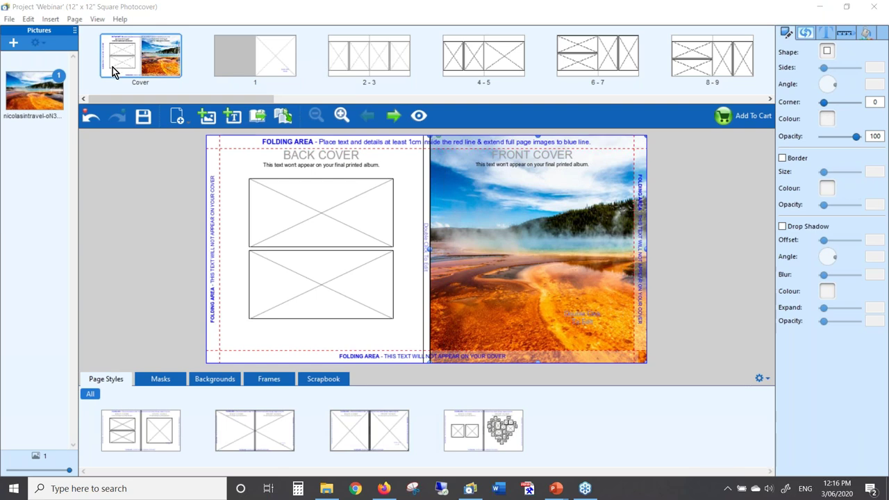
- Change the project's product to the 12" x 12" Square Premium Material Cover and acknowledge the update
left_click(284, 118)
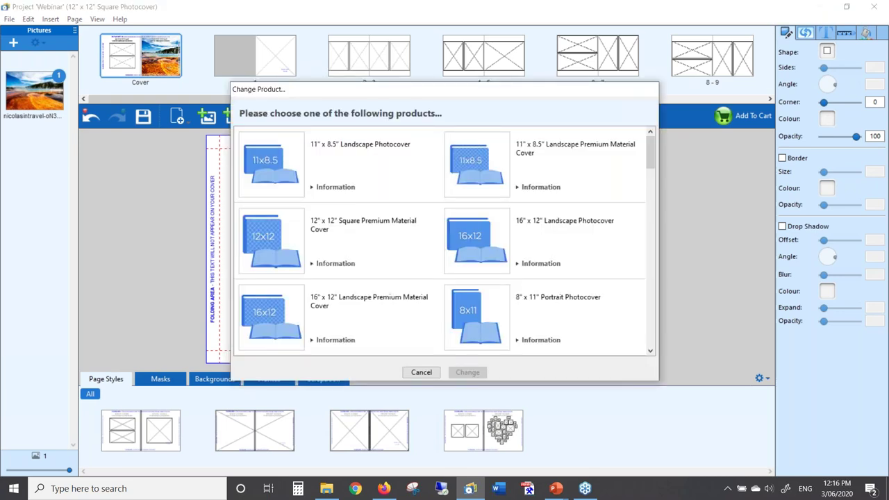
left_click(274, 236)
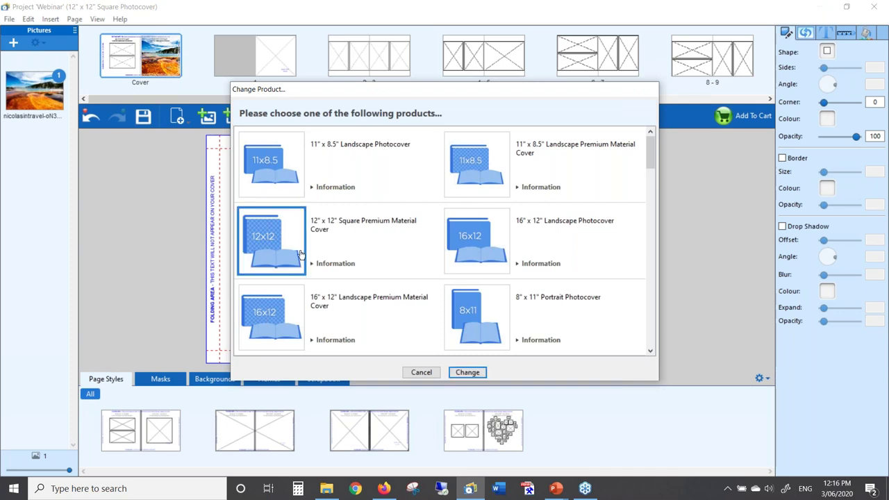
left_click(472, 373)
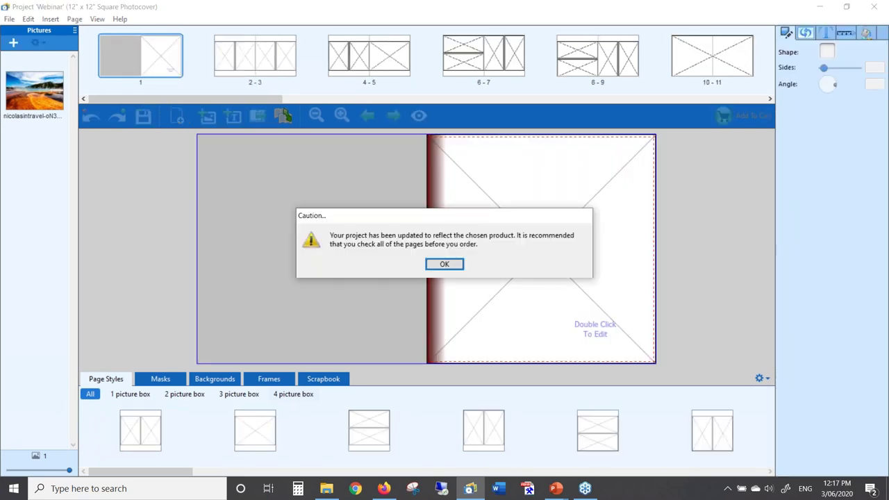
left_click(441, 264)
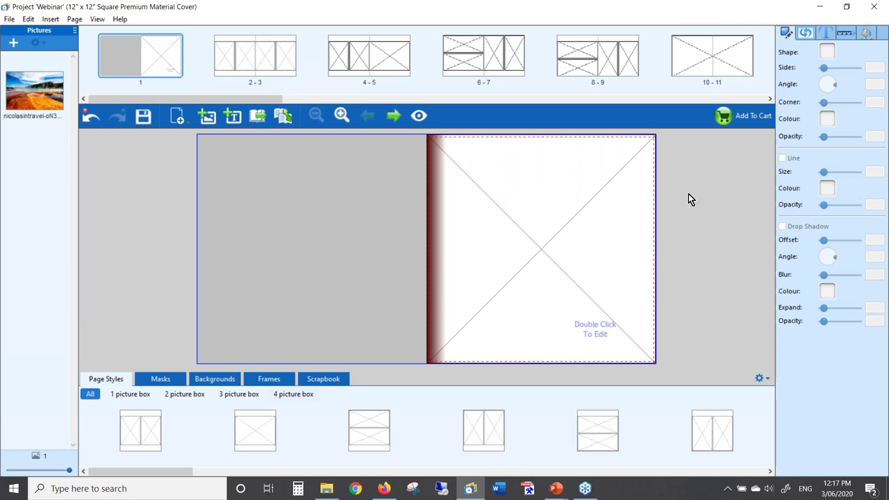
- Order the Webinar project by continuing past the FlightCheck results, saving the changes and adding it to the cart
left_click(748, 117)
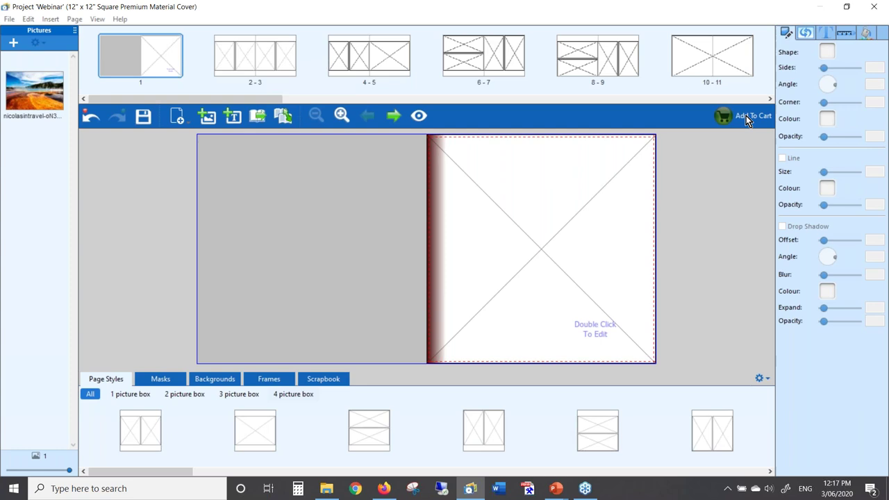
left_click(474, 359)
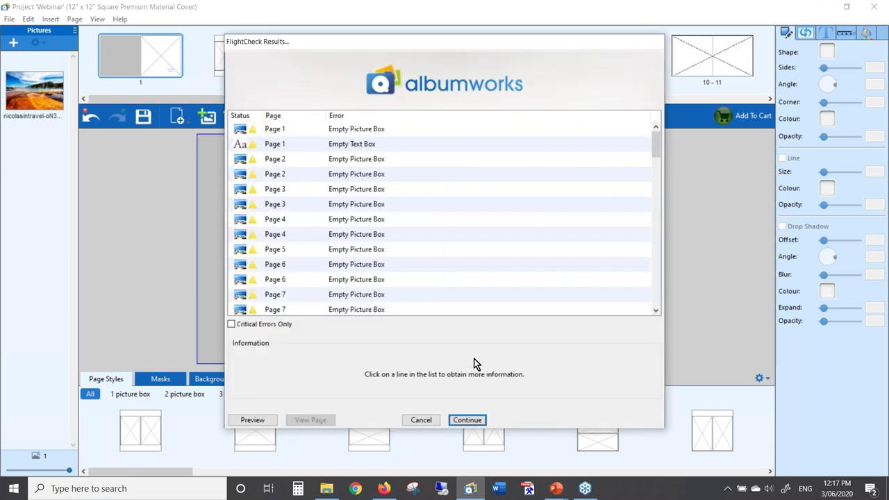
left_click(471, 420)
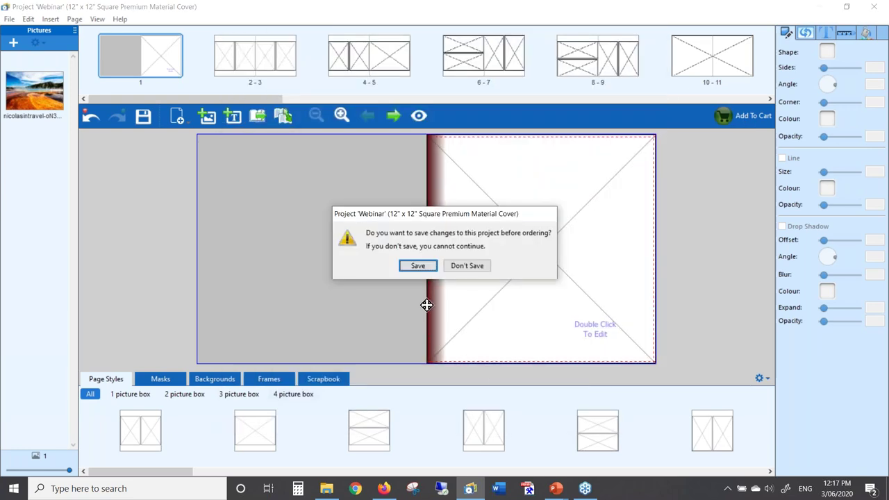
left_click(416, 267)
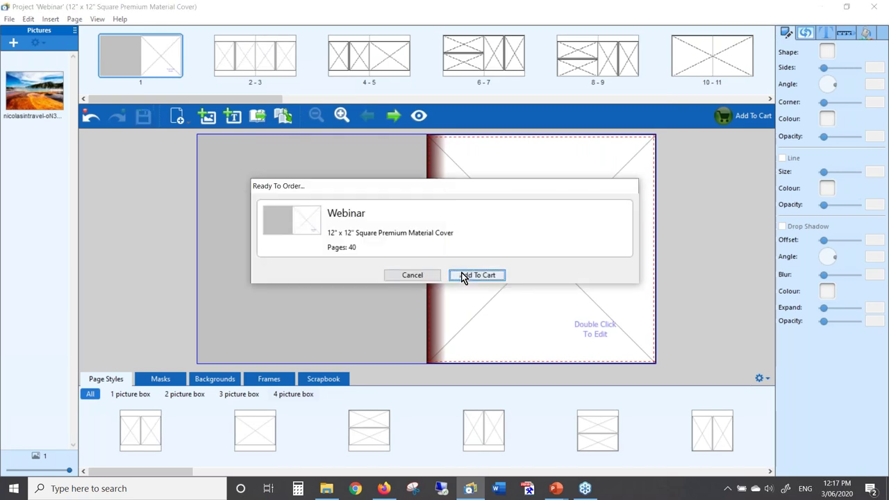
left_click(461, 272)
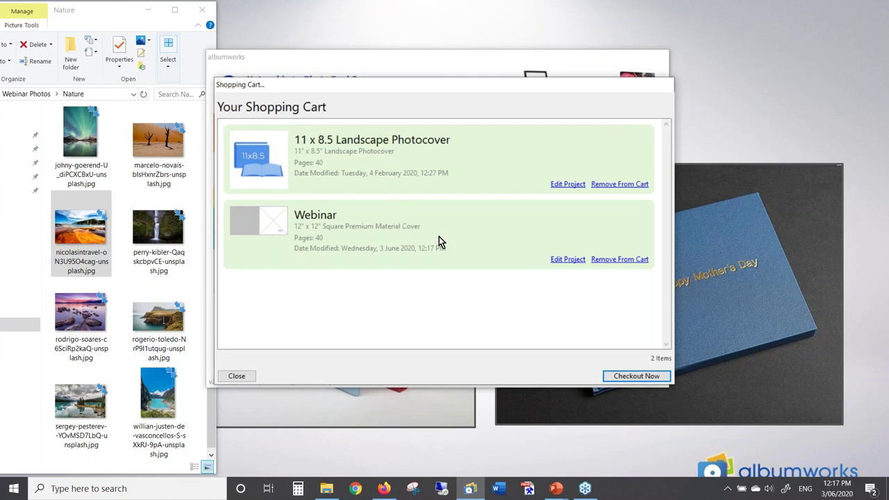
- Check out the shopping cart and sign in to the order website
left_click(647, 377)
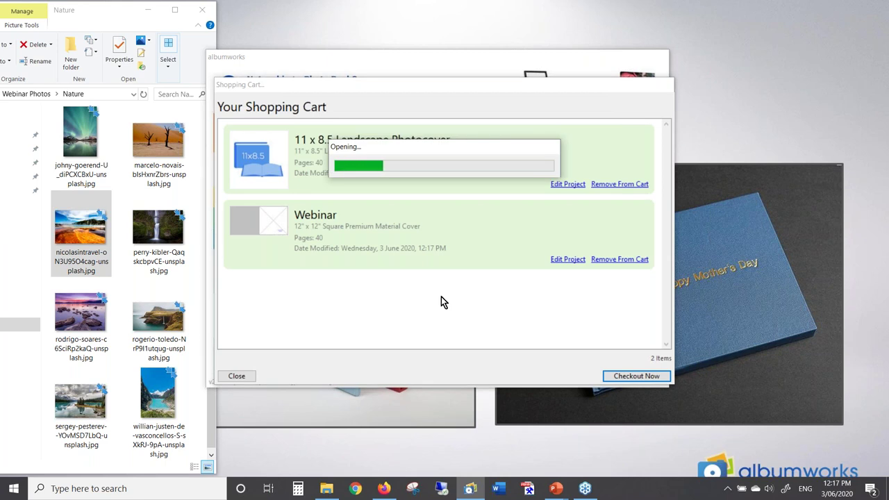
left_click(264, 311)
left_click(471, 396)
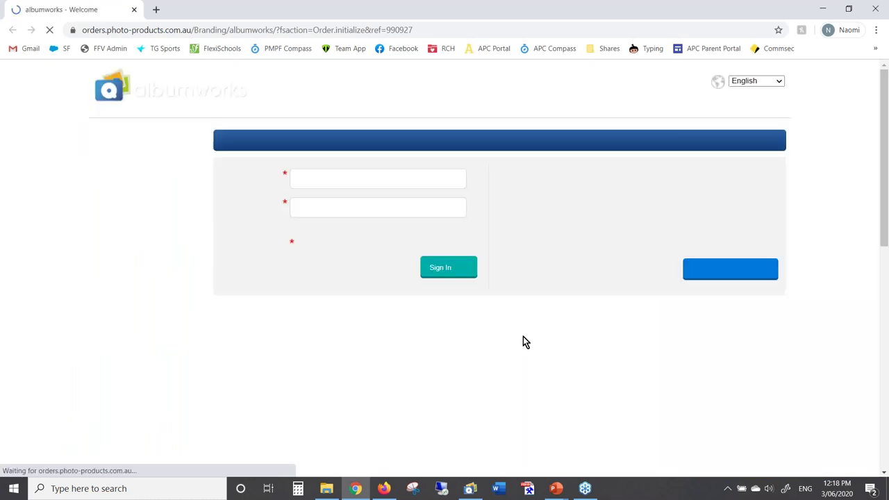
left_click(450, 278)
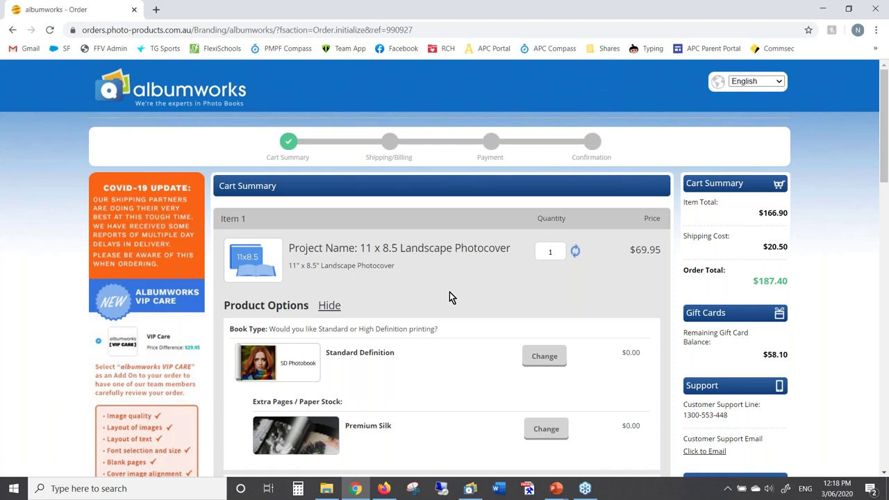
- Set the cover finish of the 11 x 8.5 Landscape Photocover to Gloss Laminate
scroll(449, 292, "down", 1)
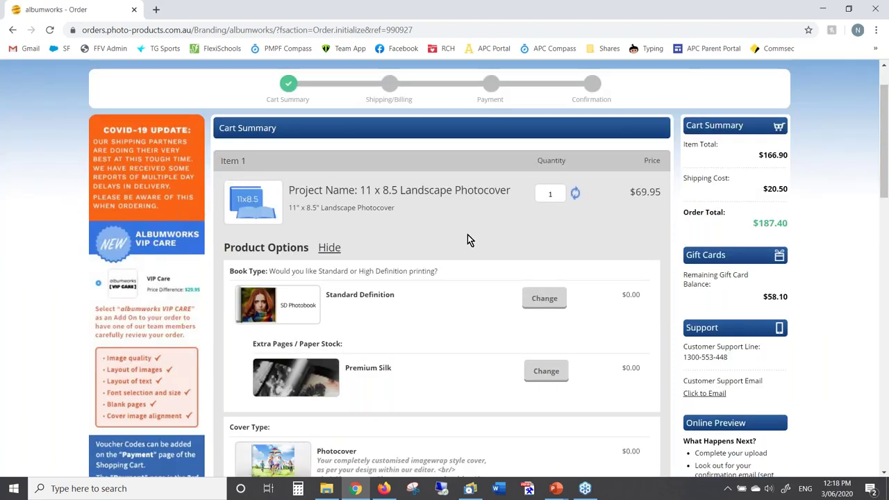
scroll(431, 230, "down", 1)
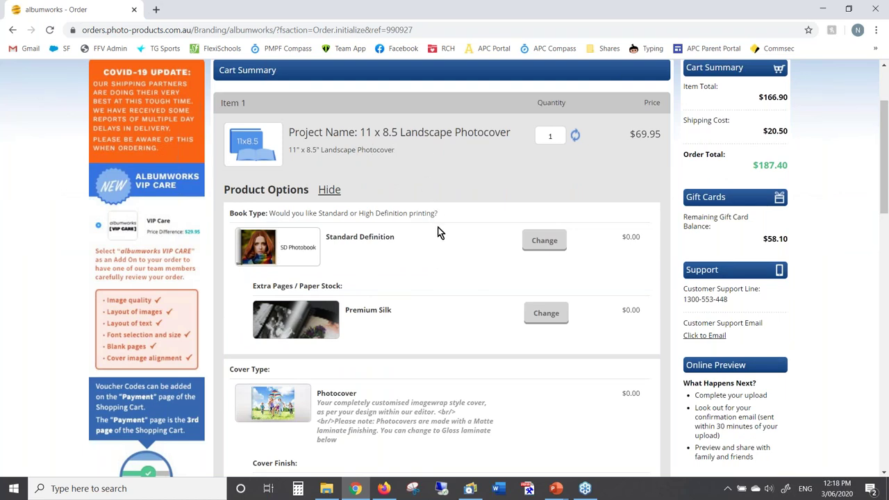
scroll(438, 233, "down", 2)
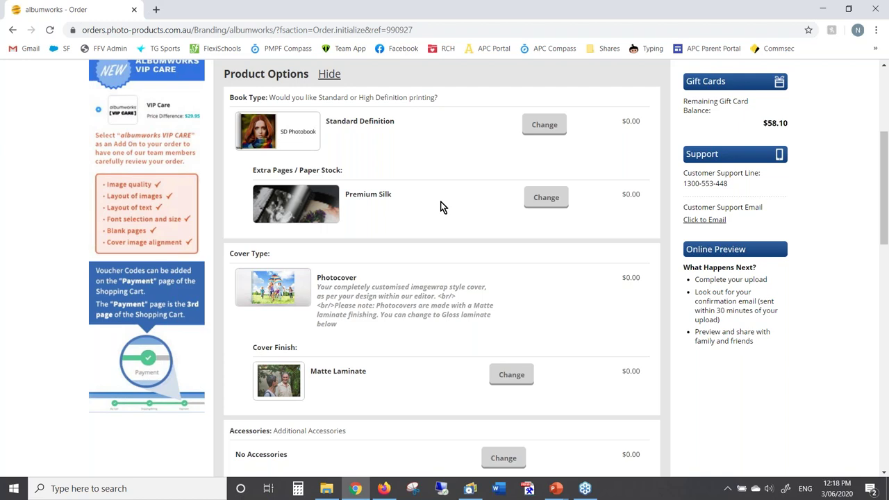
scroll(431, 208, "down", 1)
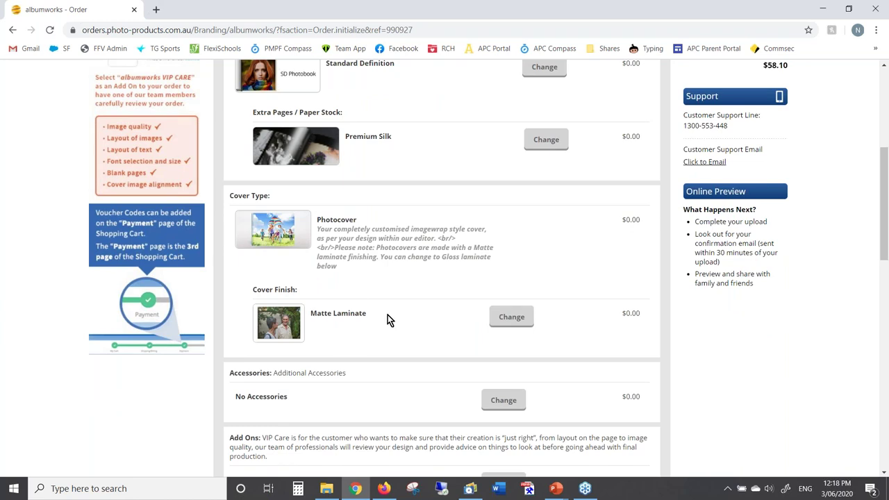
left_click(512, 318)
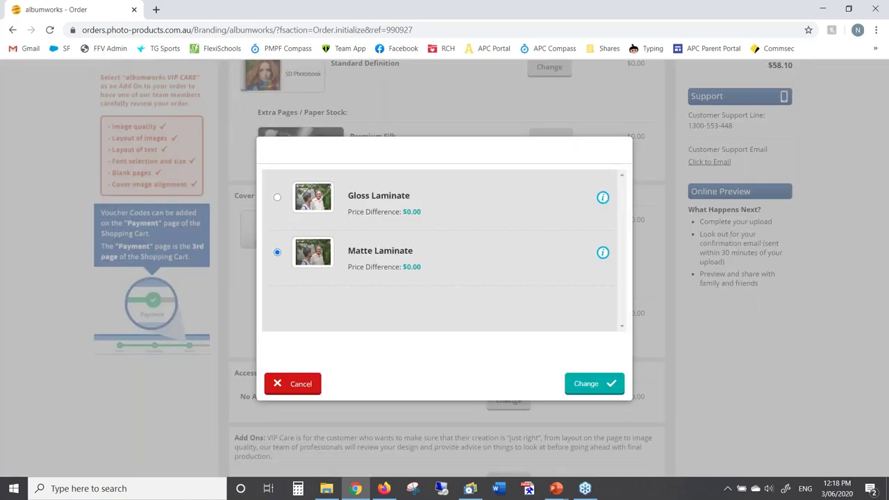
left_click(277, 198)
left_click(602, 388)
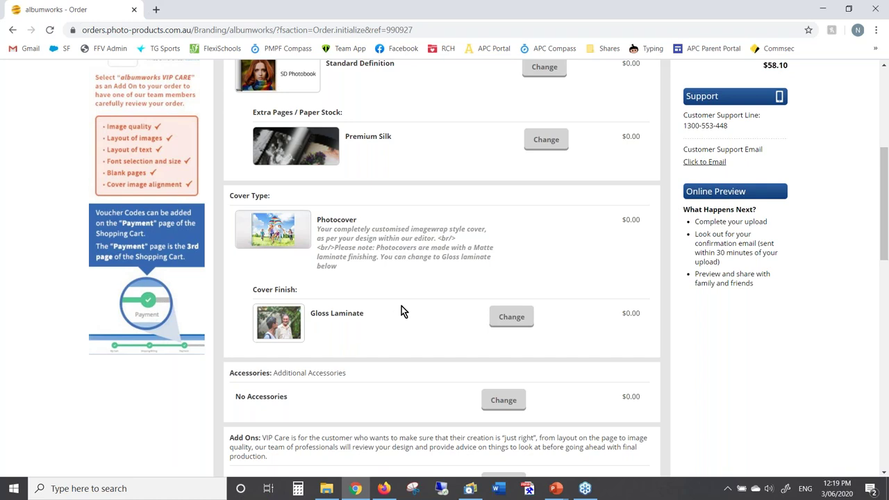
- Add the Presentation Box with a choice of Buckram or Leather Cover as the landscape photocover's accessory
scroll(401, 306, "down", 3)
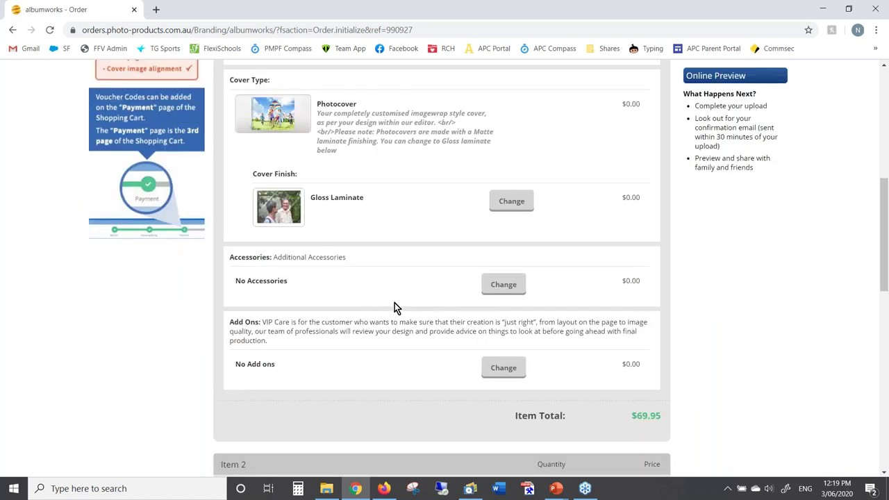
left_click(503, 286)
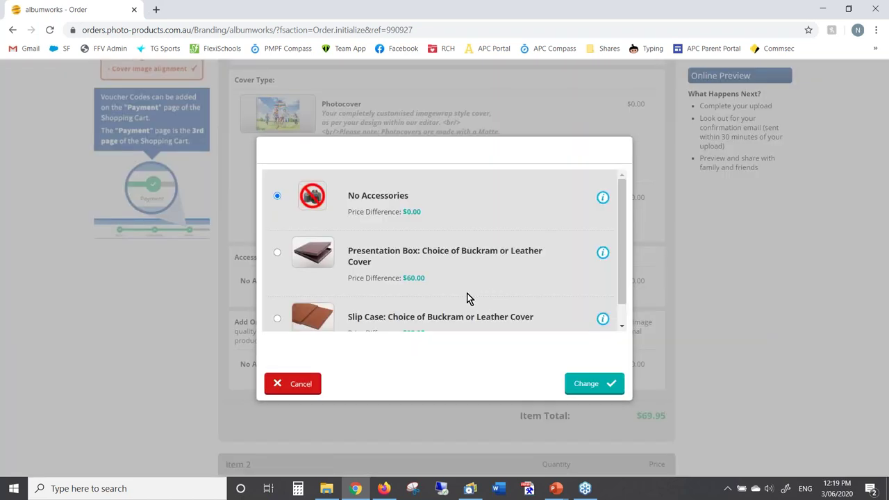
left_click(277, 253)
left_click(596, 388)
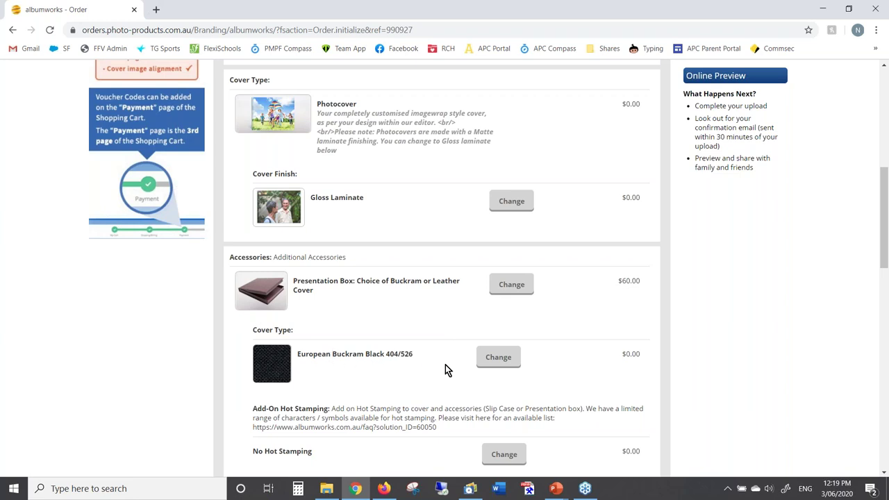
- Set the presentation box's cover type to European Buckram Blue 404/505
left_click(499, 359)
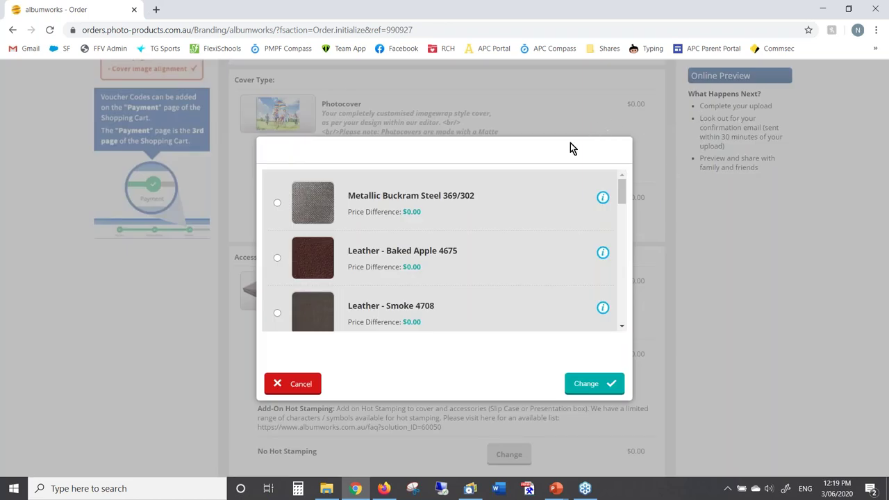
scroll(497, 264, "down", 8)
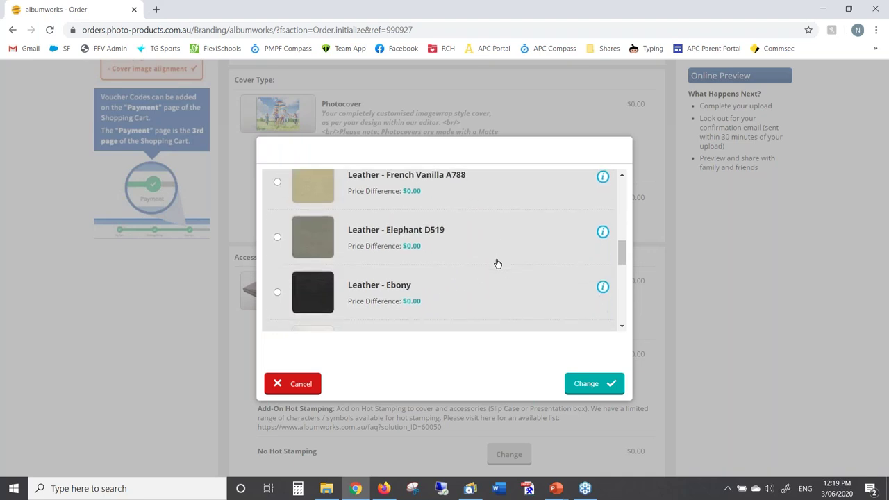
scroll(497, 263, "down", 5)
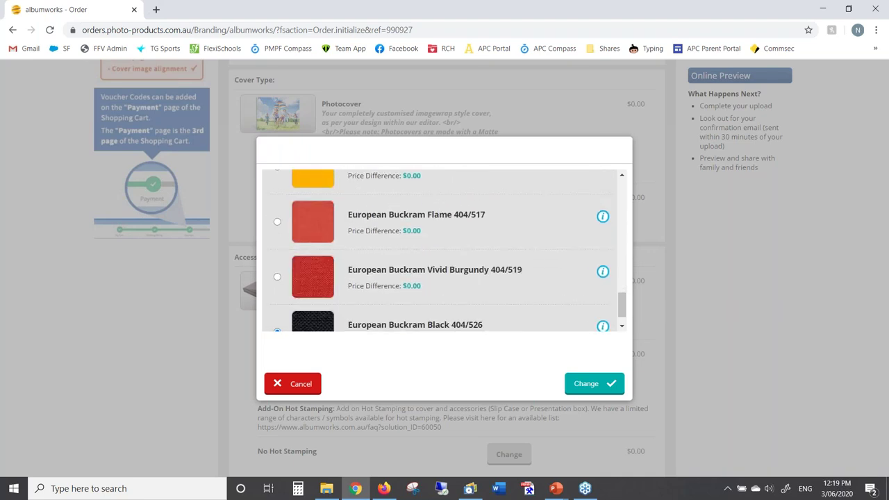
scroll(472, 257, "up", 2)
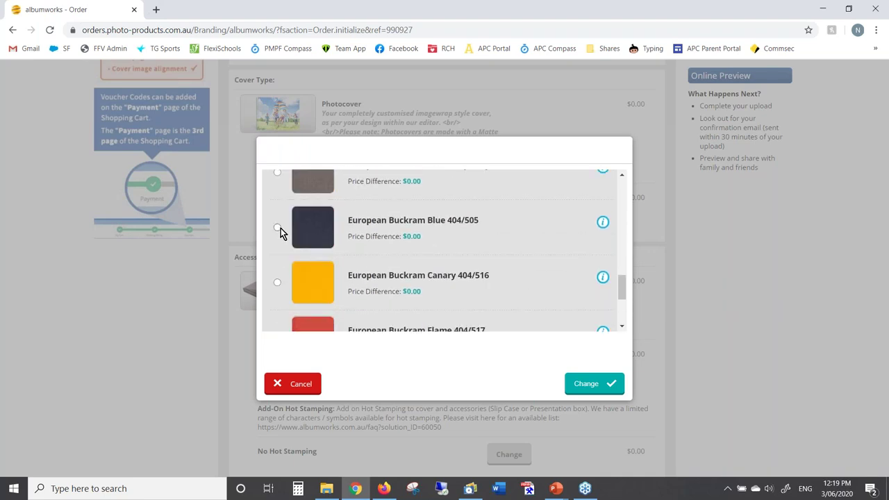
left_click(278, 227)
left_click(602, 390)
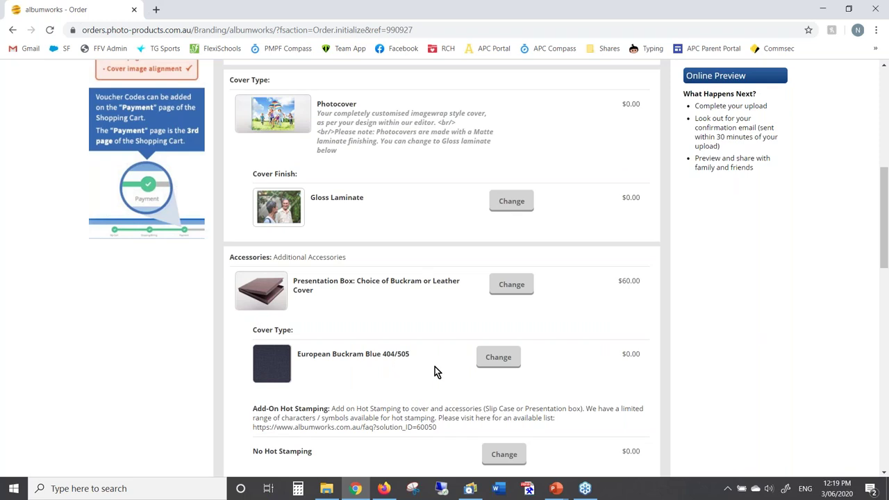
- Set the cover type of the 12" x 12" Square Premium Material Cover project to Metallic Buckram Steel 369/302
scroll(434, 366, "down", 2)
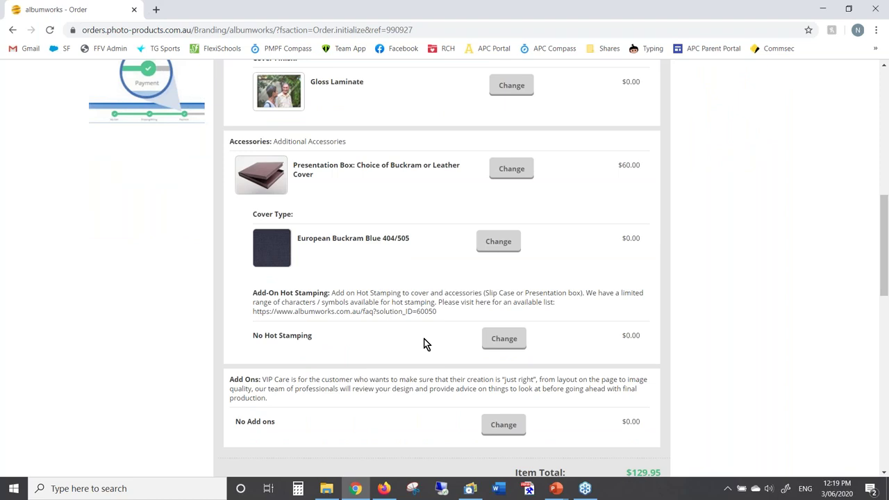
scroll(426, 344, "down", 7)
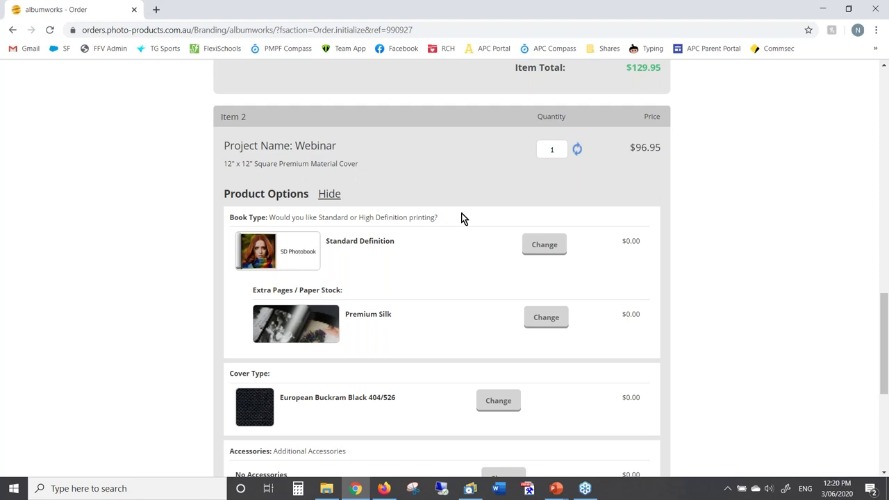
scroll(453, 262, "down", 1)
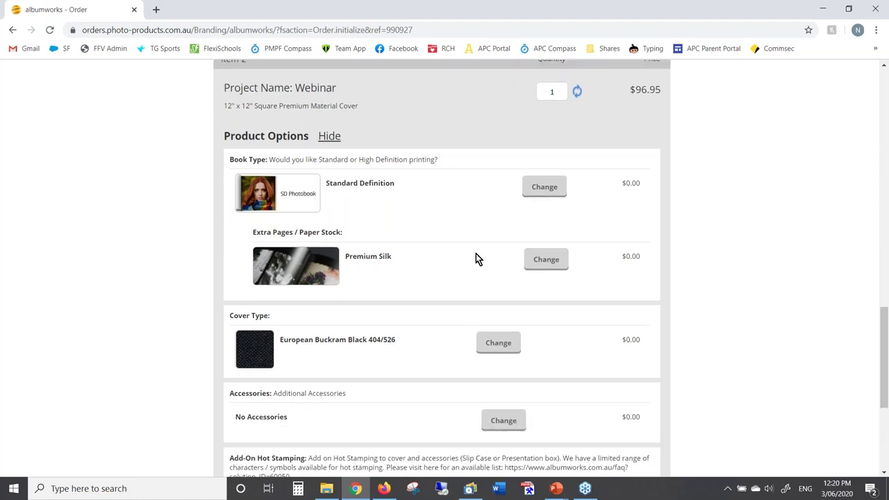
scroll(466, 256, "down", 2)
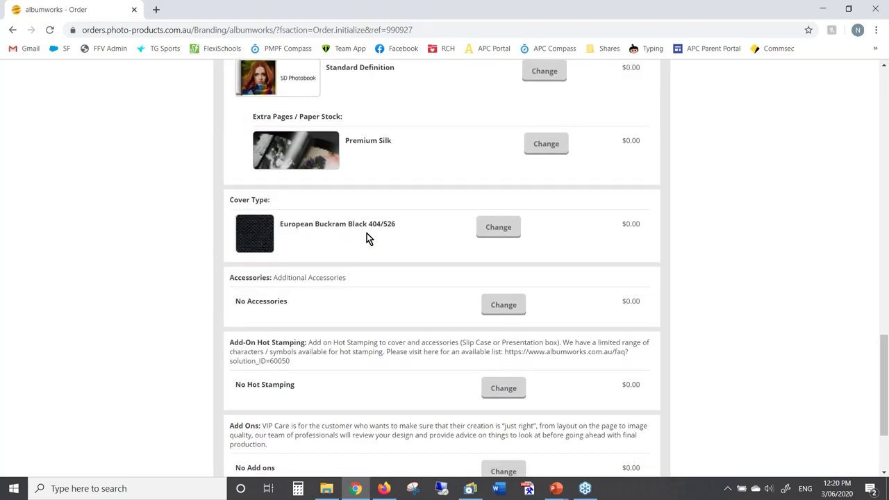
left_click(497, 229)
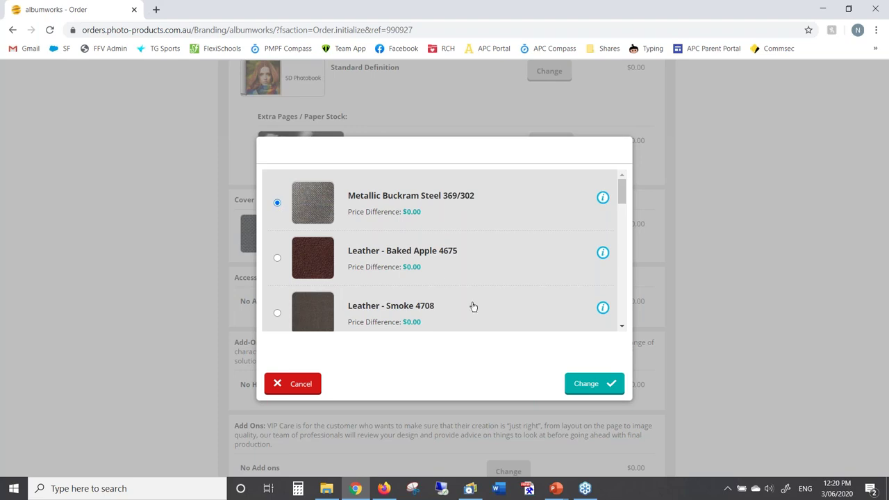
left_click(591, 388)
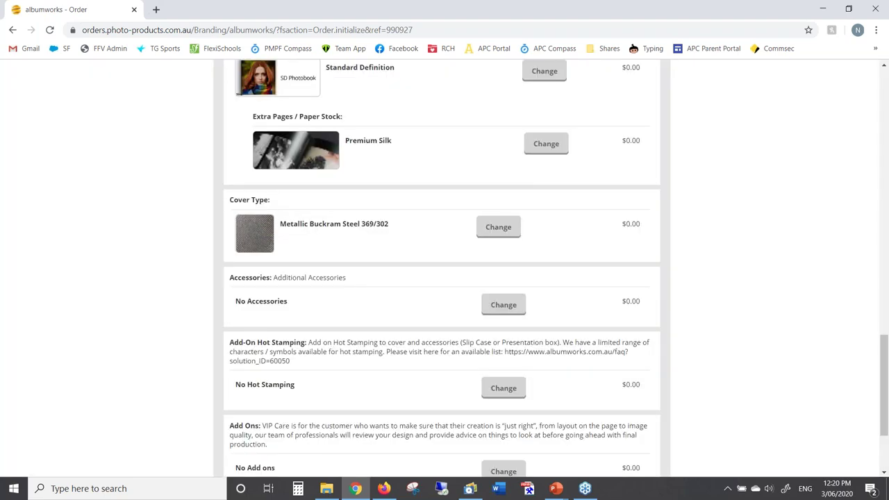
- Add the Slip Case with a choice of Buckram or Leather Cover as the square book's accessory
left_click(503, 305)
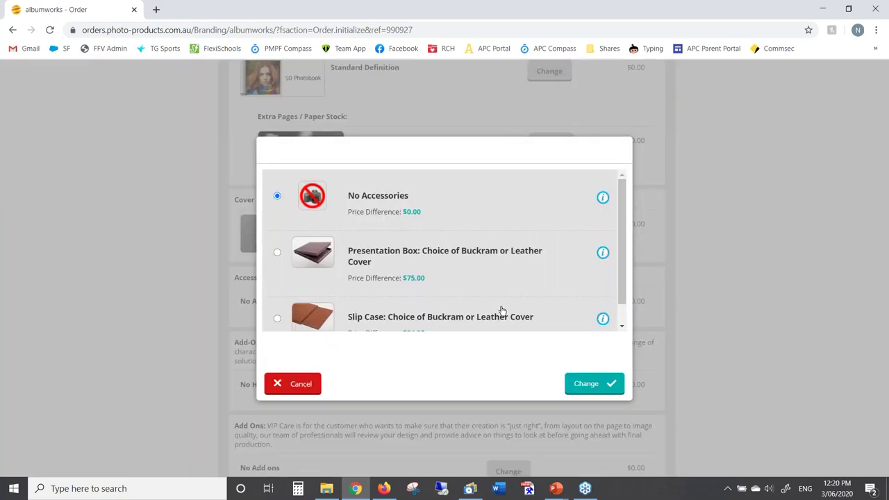
scroll(431, 285, "down", 1)
left_click(277, 296)
left_click(587, 391)
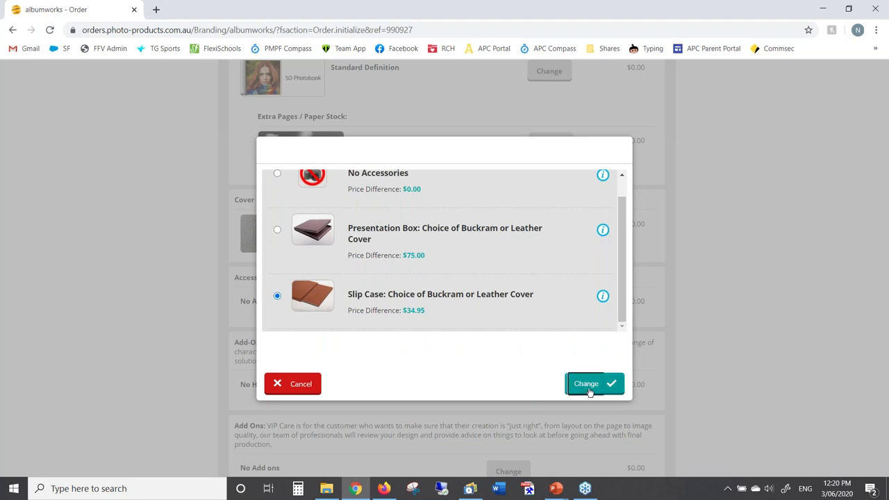
- Set the slip case's cover type to Metallic Buckram Steel 369/302 to match the book cover
scroll(578, 372, "down", 1)
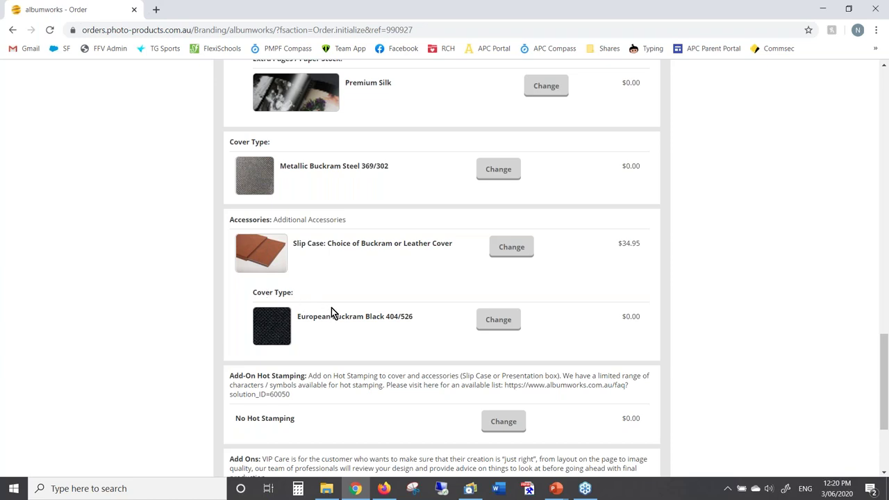
left_click(496, 320)
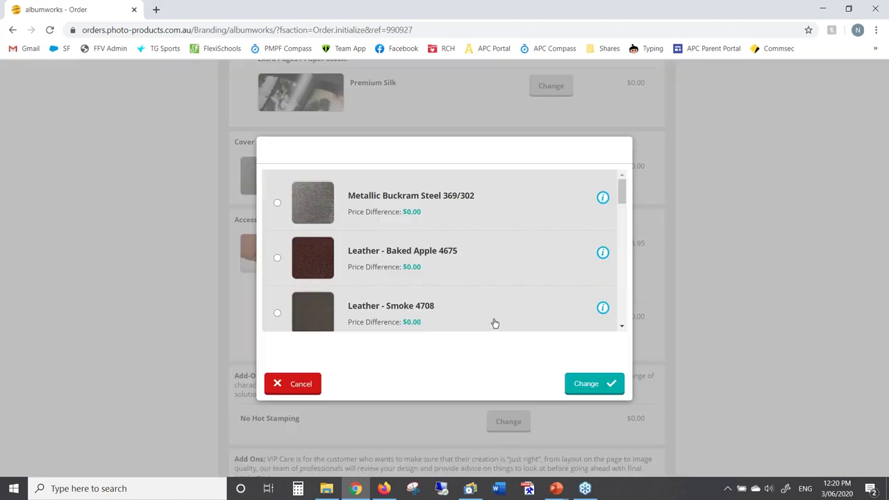
left_click(276, 204)
left_click(595, 388)
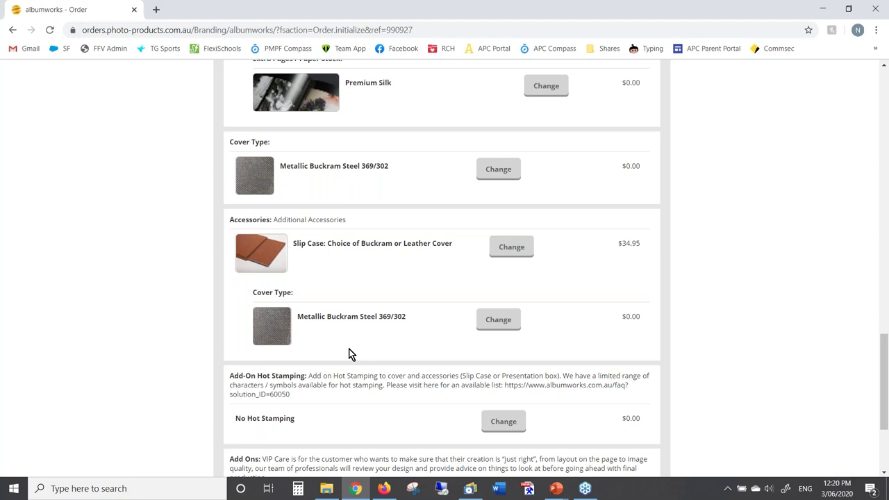
- Add hot stamping in Helvetica 36Pt - Silver to the square premium material cover book
scroll(349, 355, "down", 2)
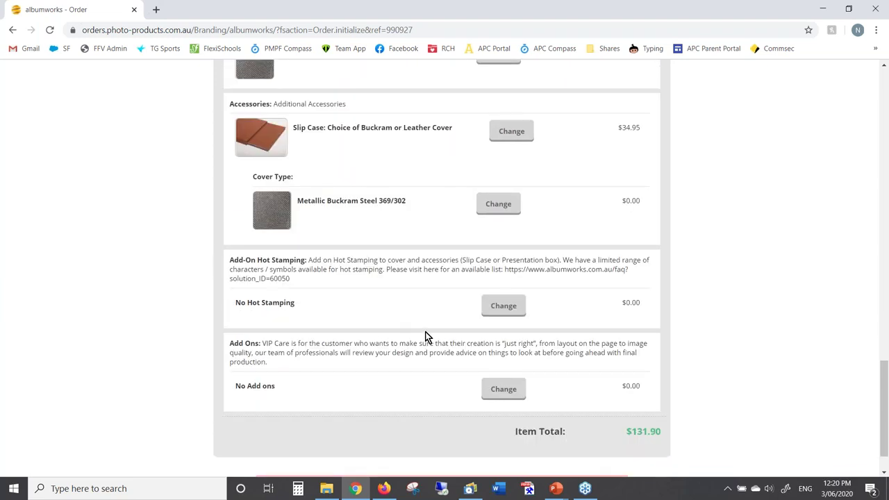
left_click(503, 306)
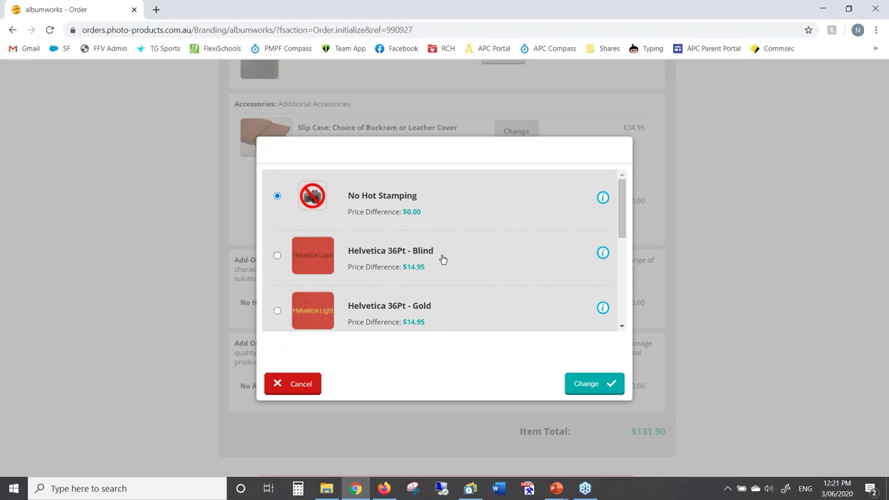
scroll(442, 259, "down", 1)
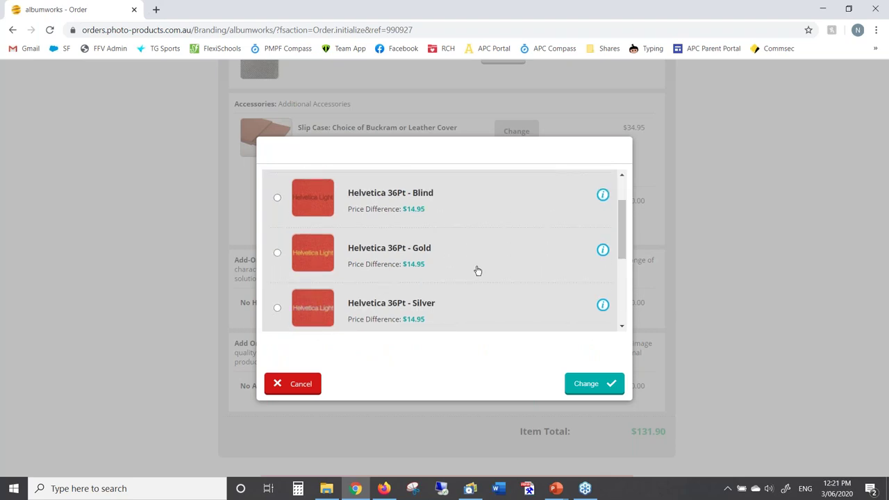
scroll(476, 270, "down", 3)
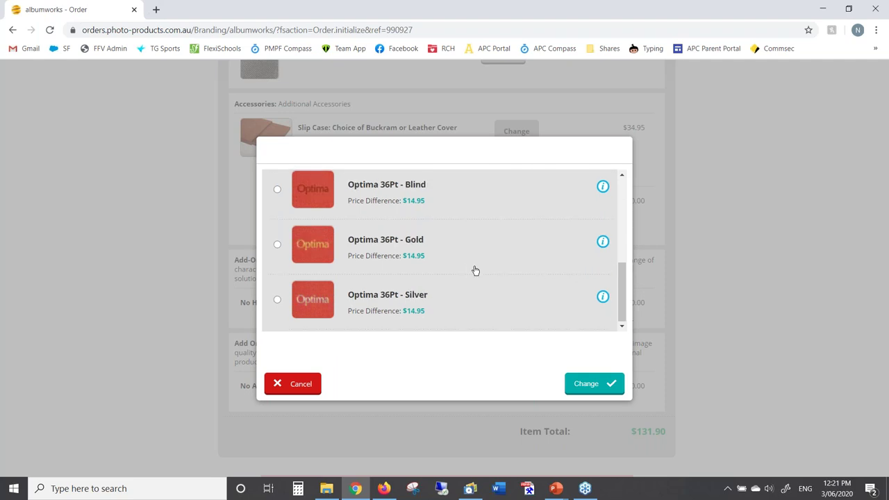
scroll(475, 270, "up", 2)
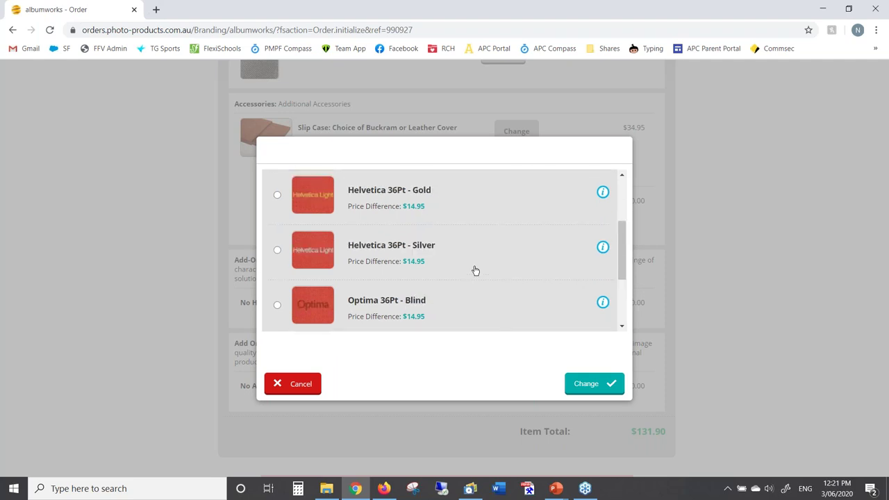
left_click(277, 252)
left_click(595, 391)
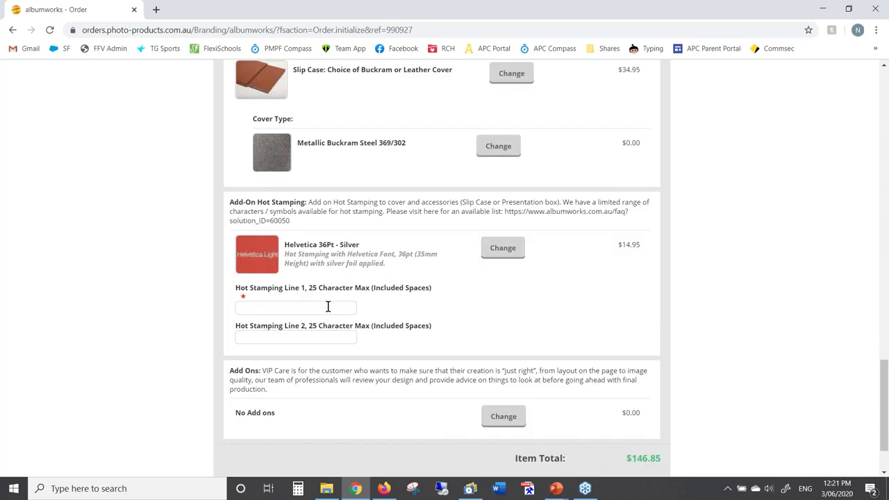
- Enter "Our Wedding" as hot stamping line 1 and "3 June 2020" as line 2, and highlight the available-characters web address
left_click(327, 307)
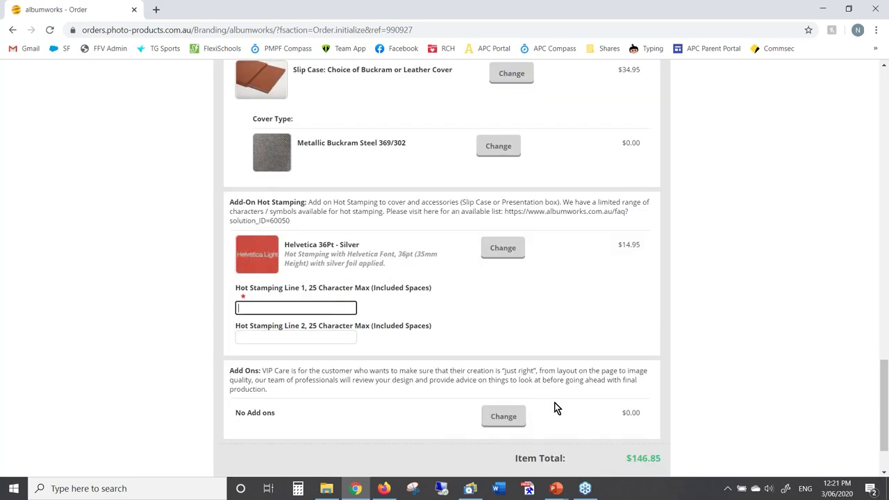
type("Our Wedding")
left_click(318, 336)
type("3")
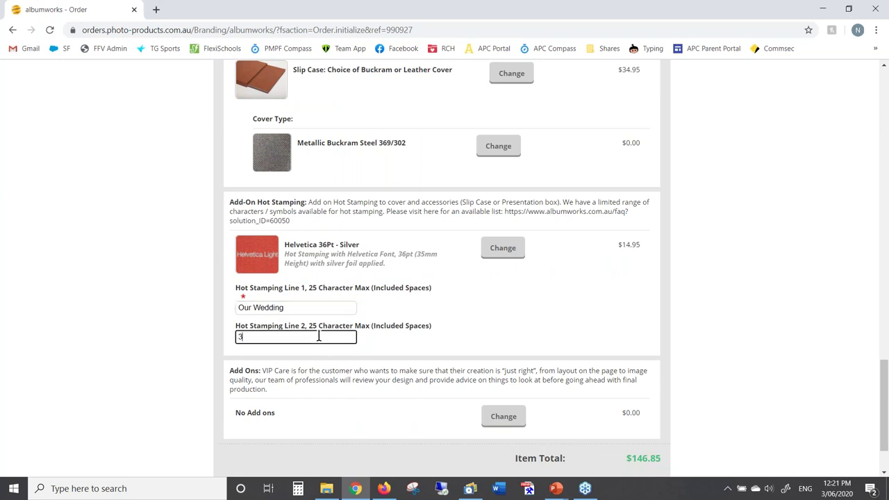
type(" June 2020")
left_click_drag(504, 212, 506, 222)
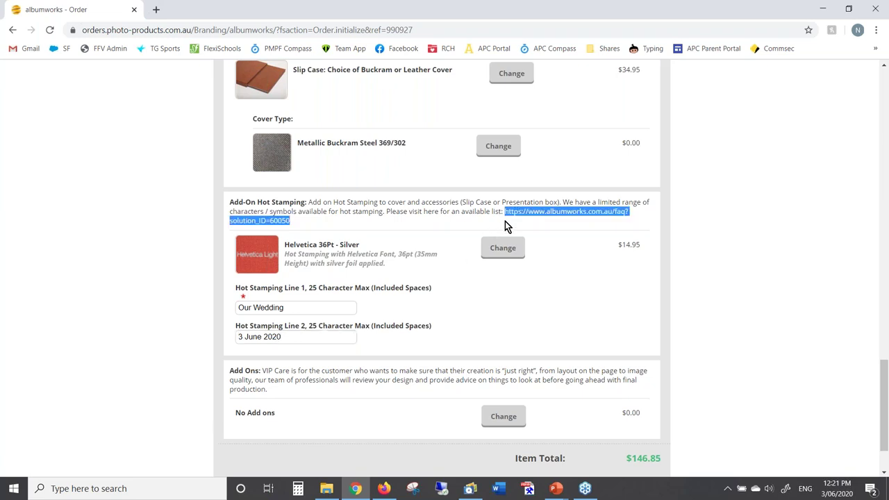